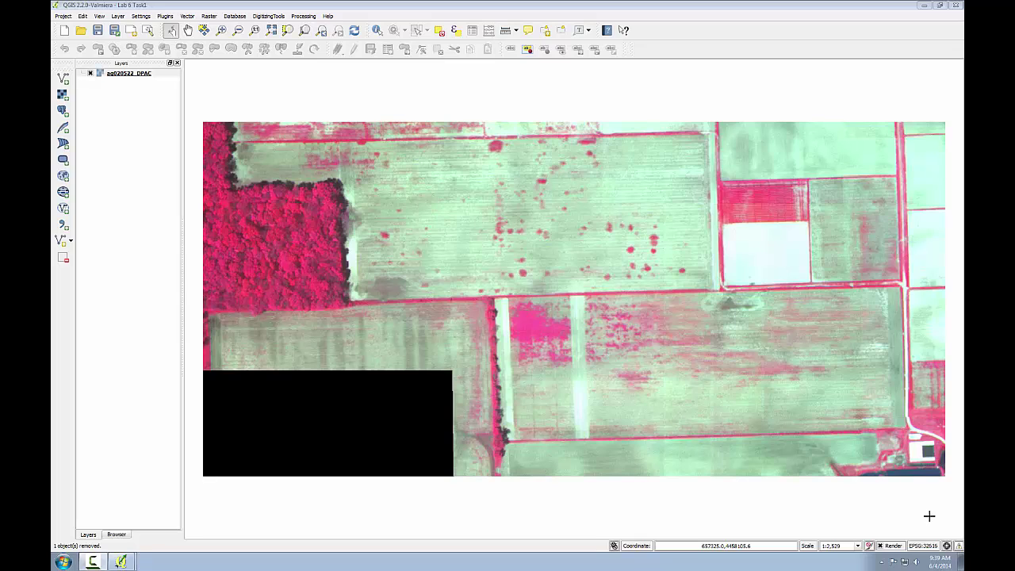
Open the SAGA Cluster analysis for grids tool from the Imagery - Classification group of the processing algorithms
scroll(340, 322, down, 1)
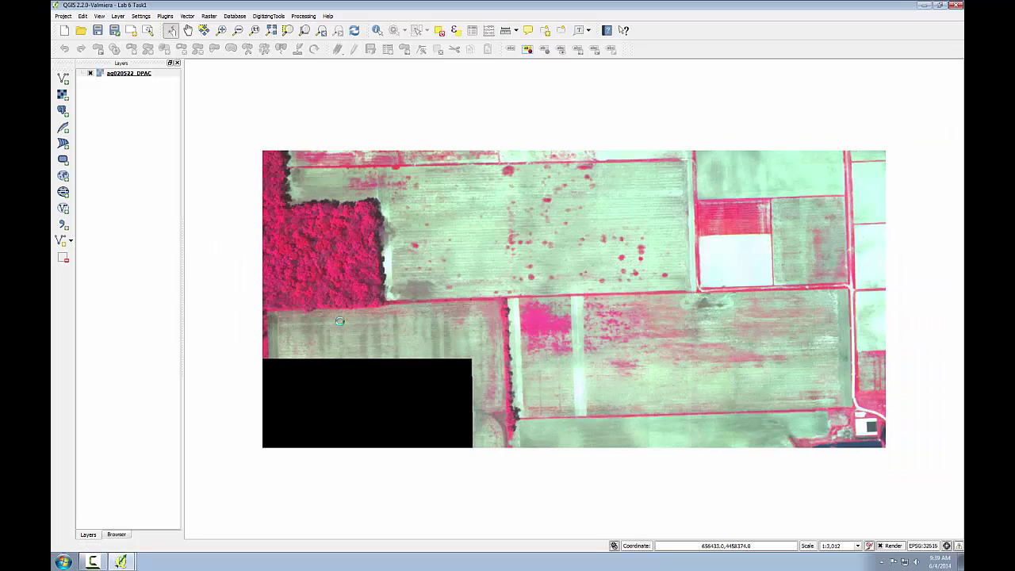
click(303, 16)
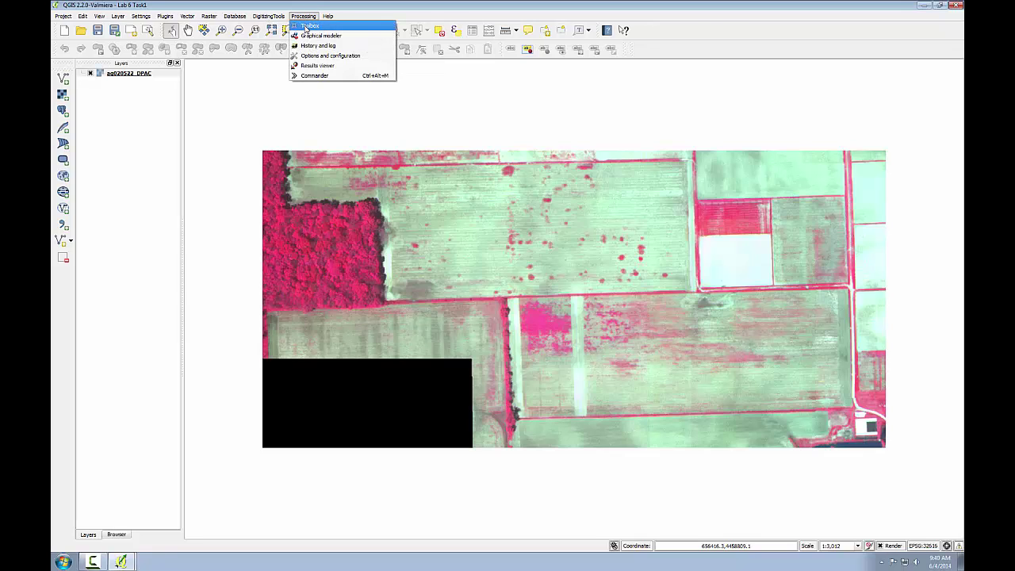
click(308, 26)
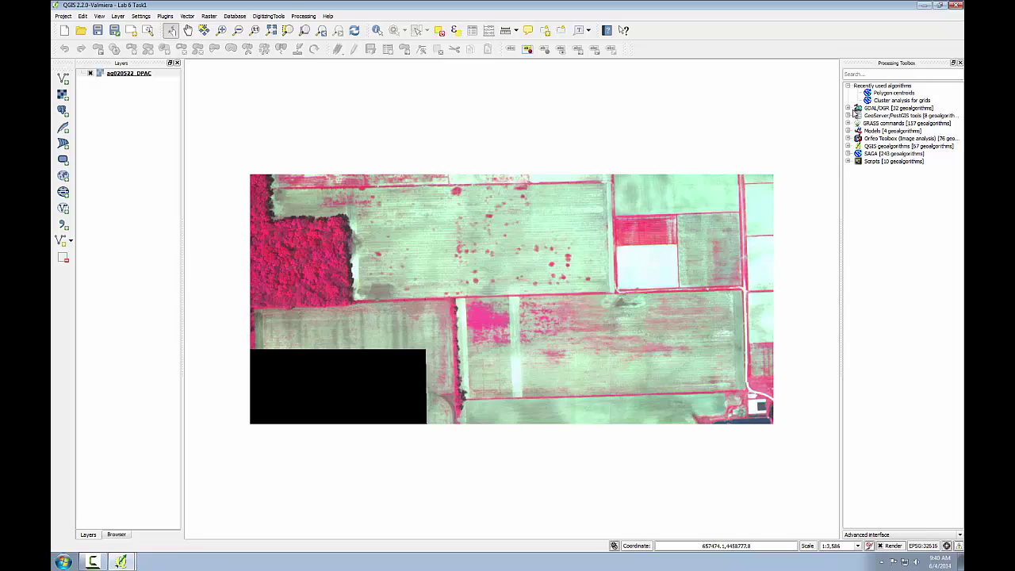
click(853, 115)
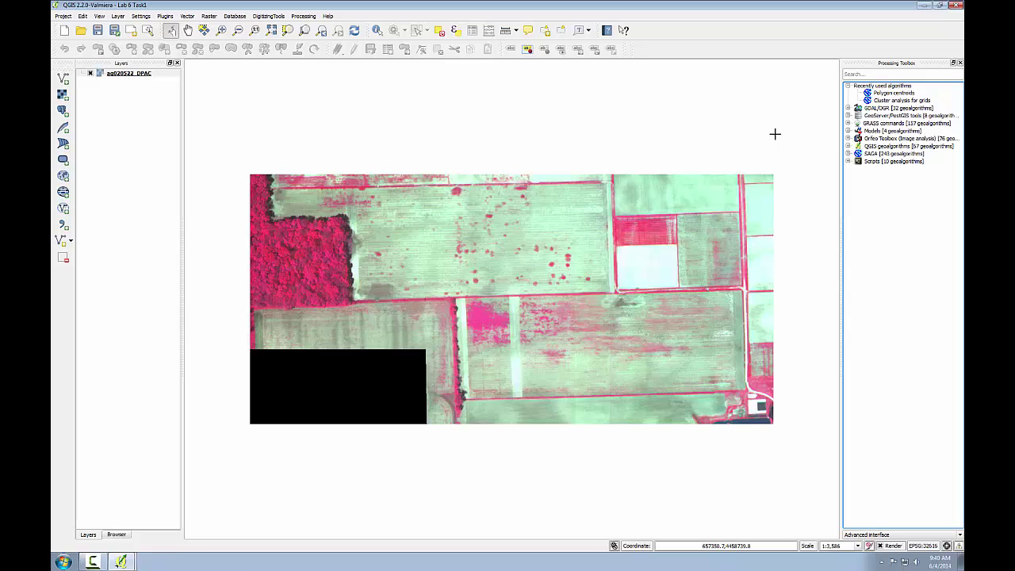
click(848, 154)
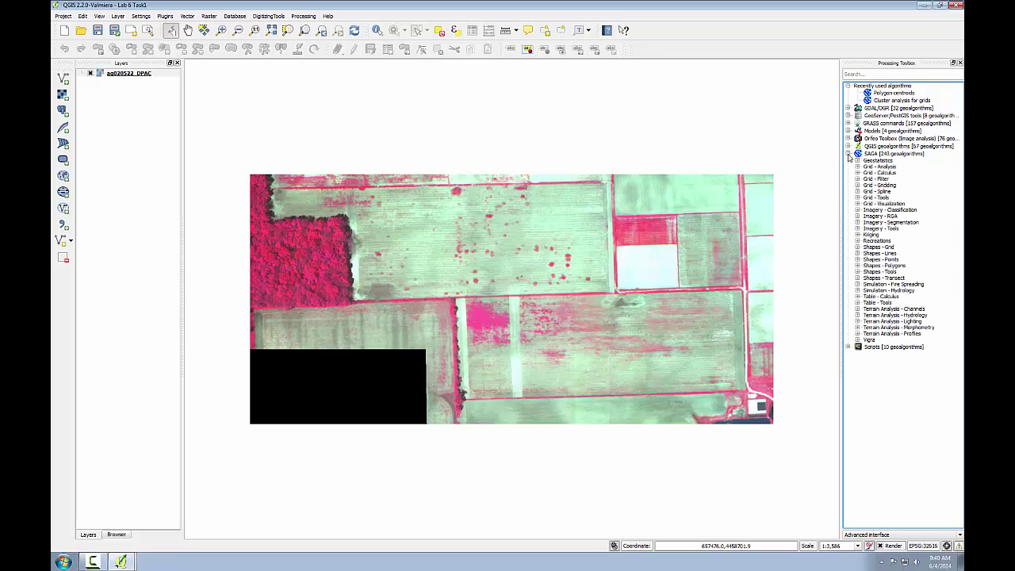
click(857, 210)
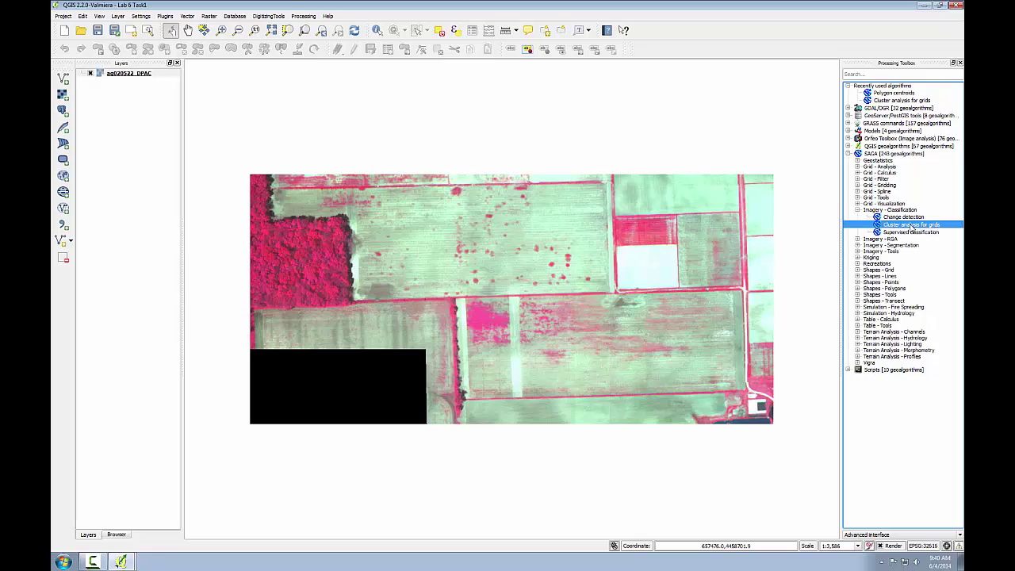
double_click(912, 225)
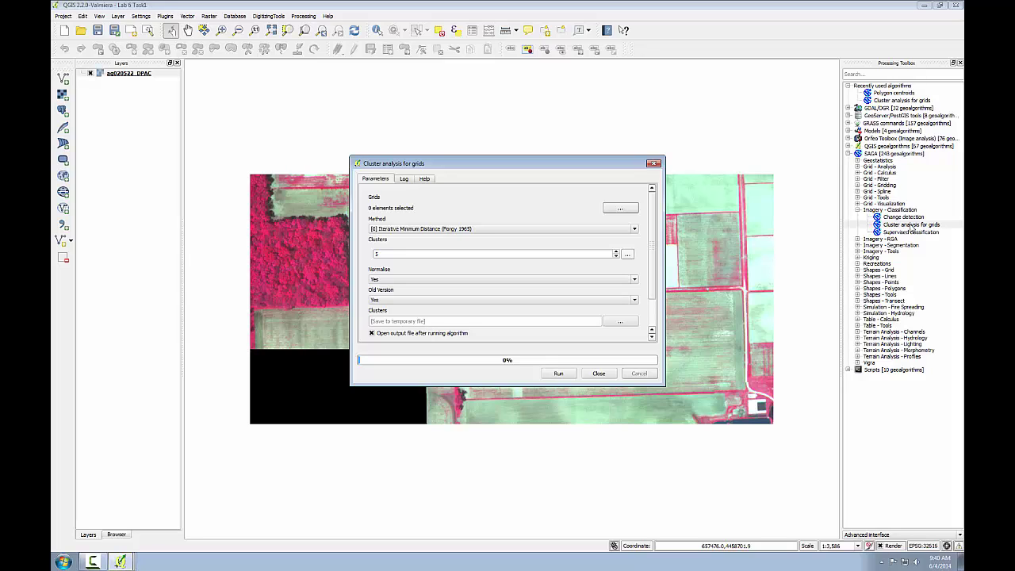
Choose the ag020522_DPAC raster as the input grid for the cluster analysis
click(616, 209)
click(488, 210)
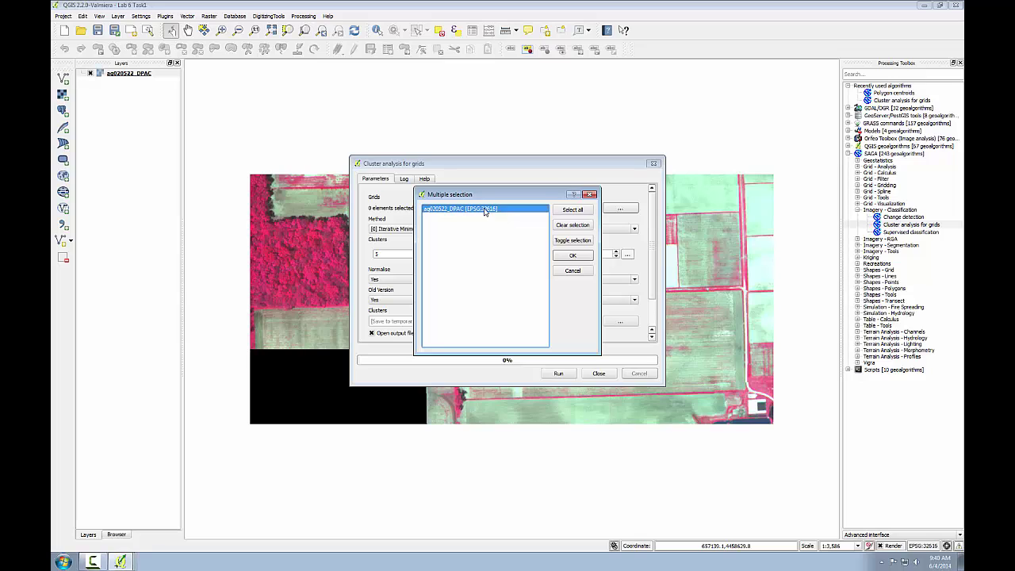
click(570, 257)
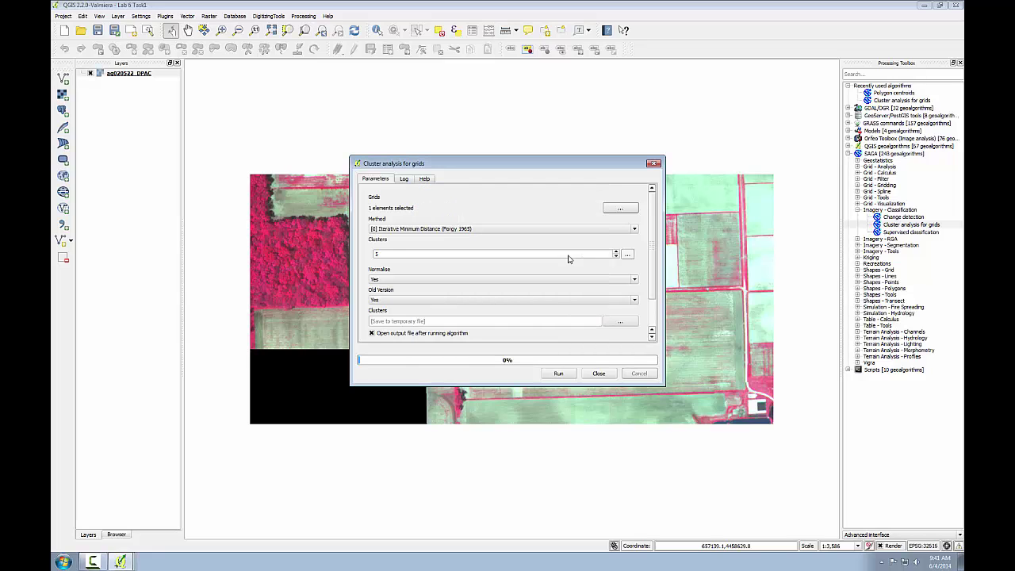
Run the cluster analysis with the Combined Minimum Distance / Hillclimbing method and 7 clusters
click(627, 230)
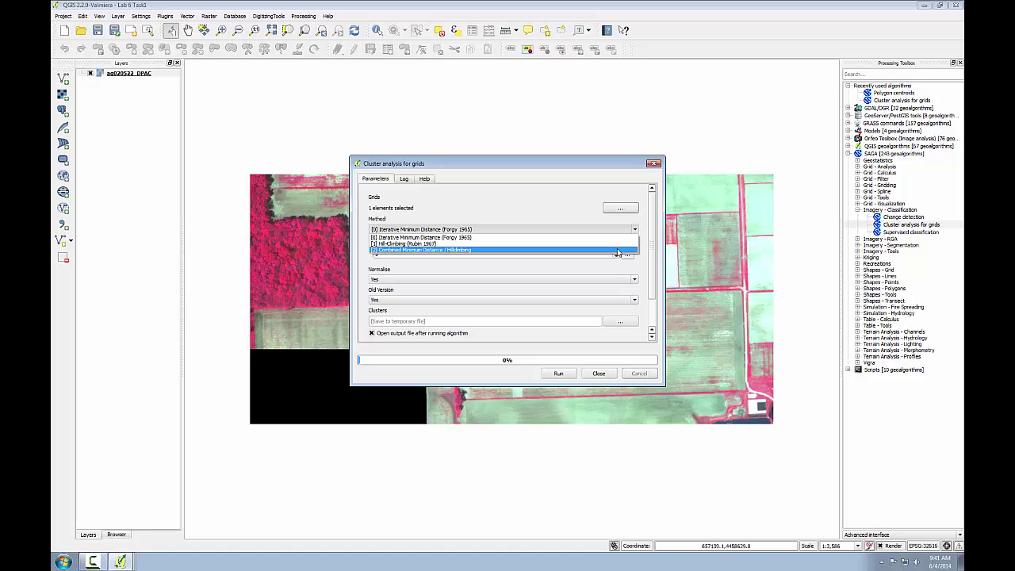
click(618, 251)
click(618, 255)
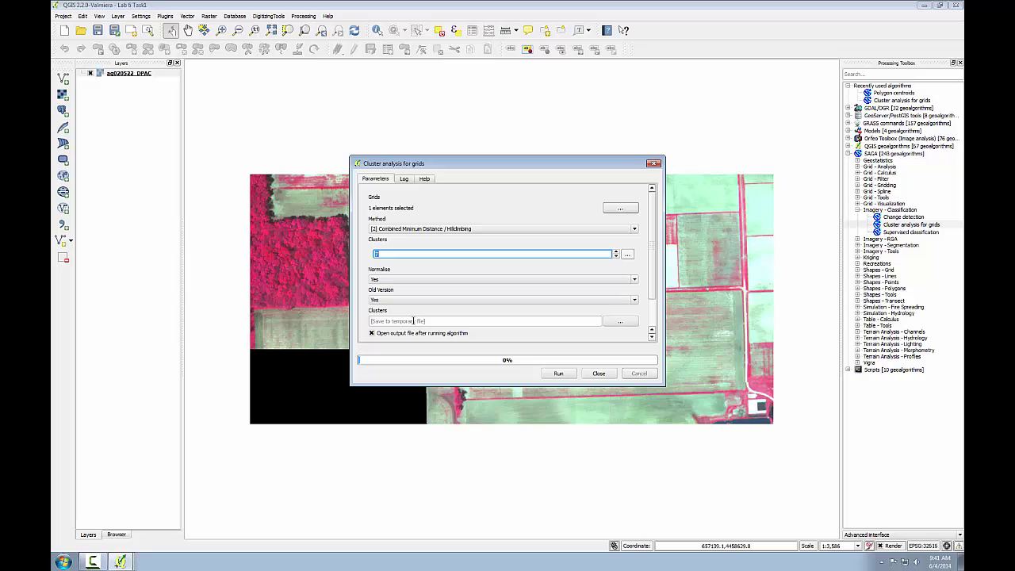
click(559, 373)
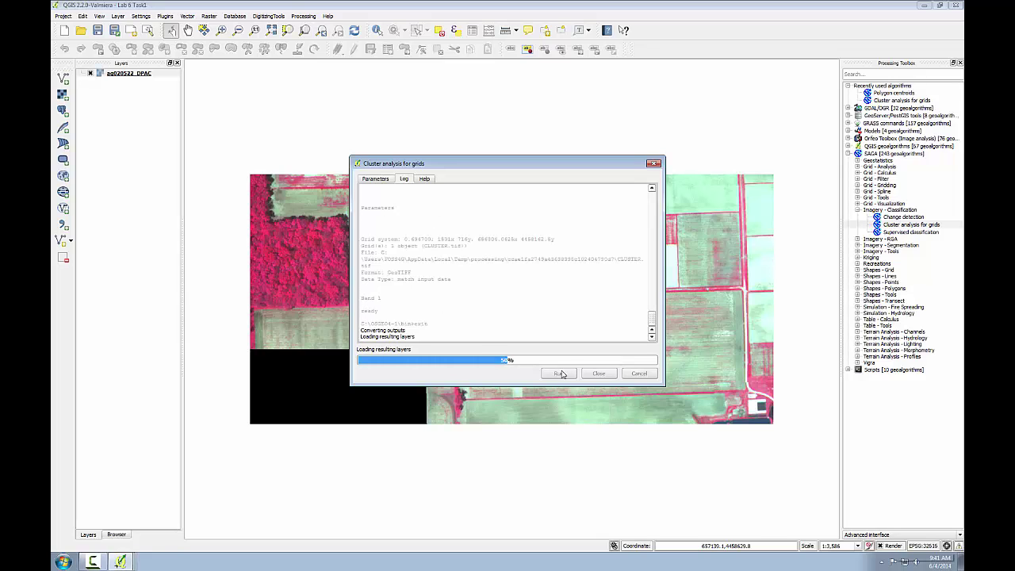
Set the Clusters layer's render type to Singleband pseudocolor in its style properties
click(120, 83)
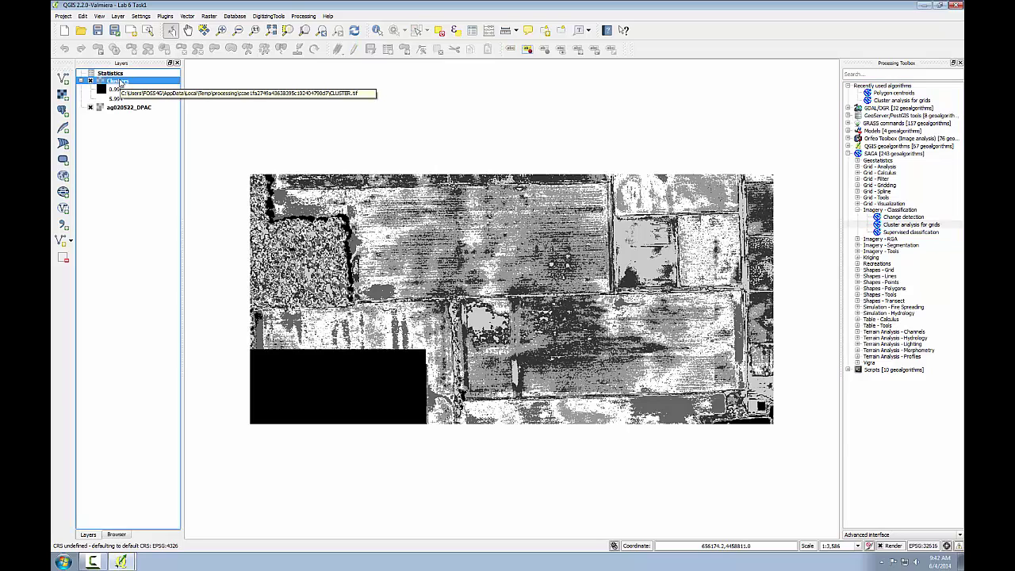
double_click(120, 82)
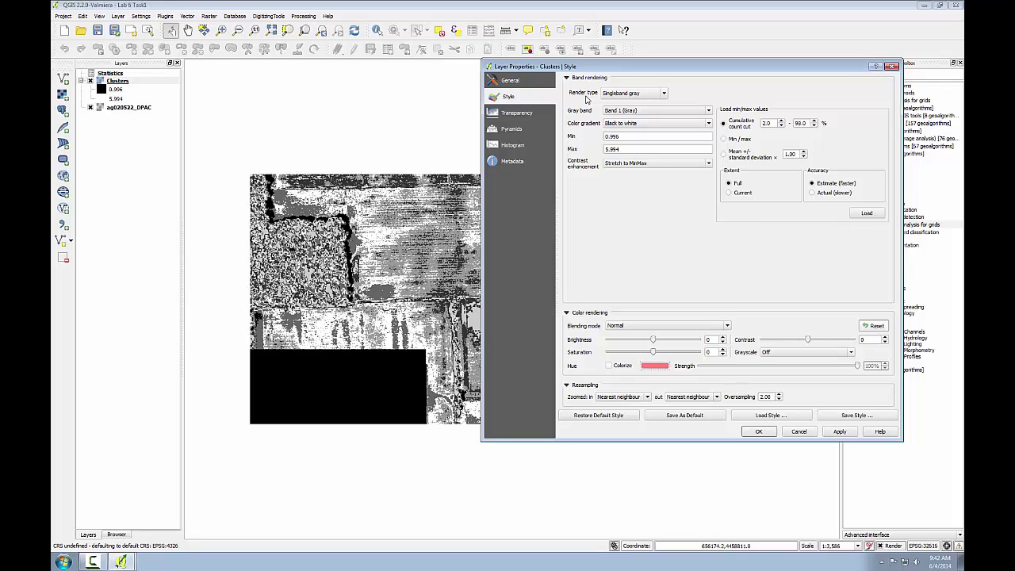
click(662, 95)
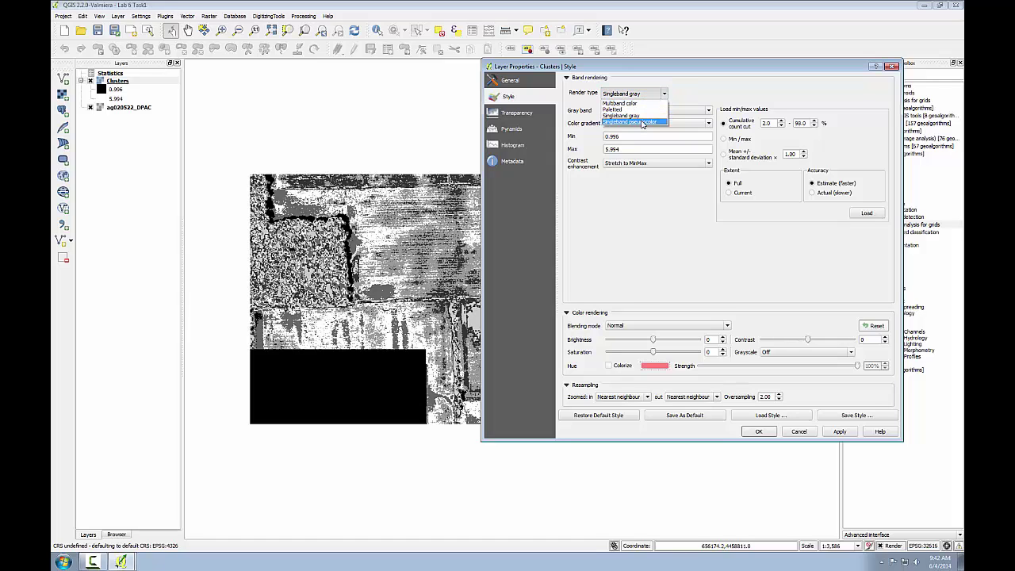
click(642, 121)
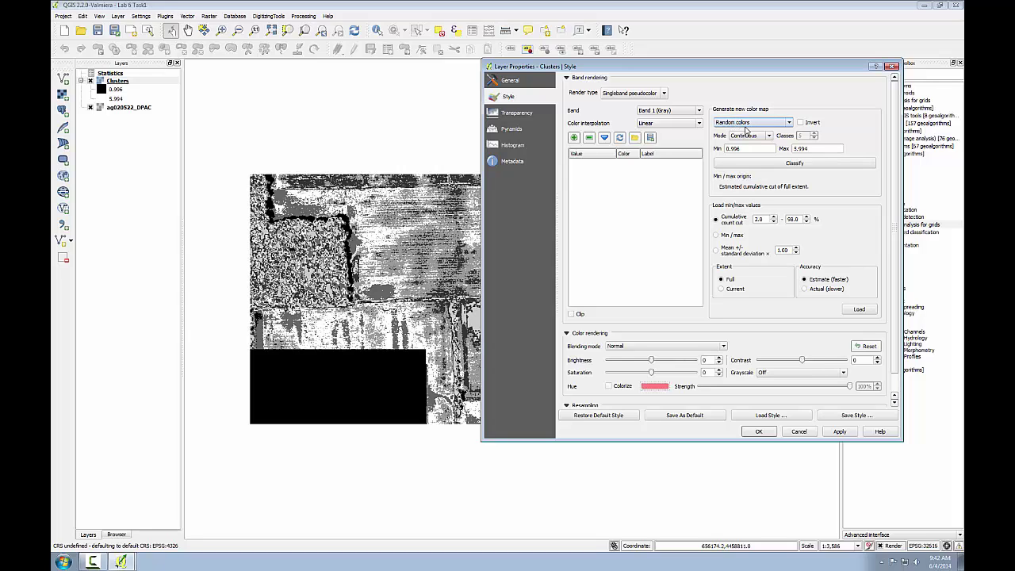
Generate a random-color map for the Clusters layer using Equal interval mode with 7 classes
click(769, 138)
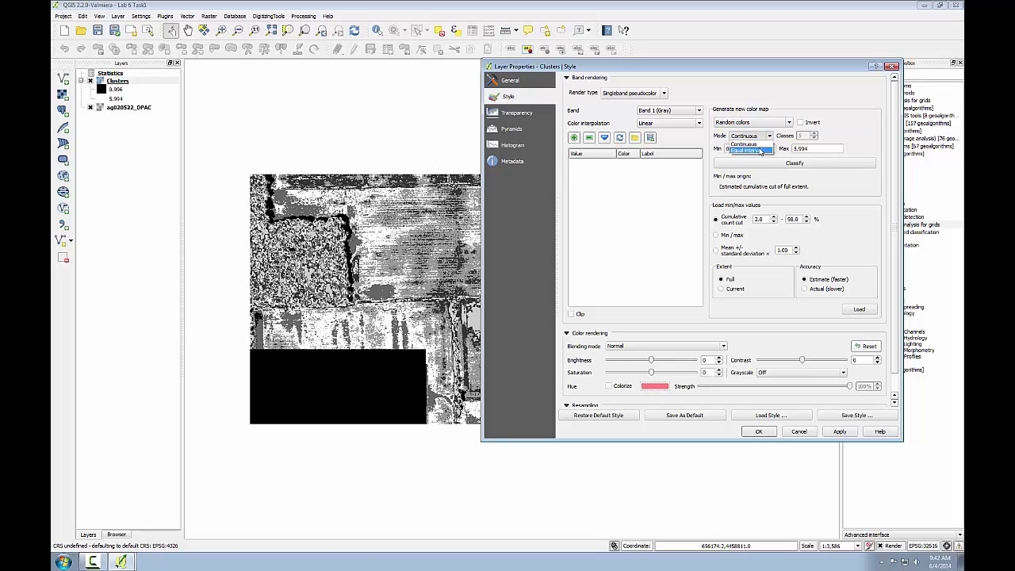
click(759, 150)
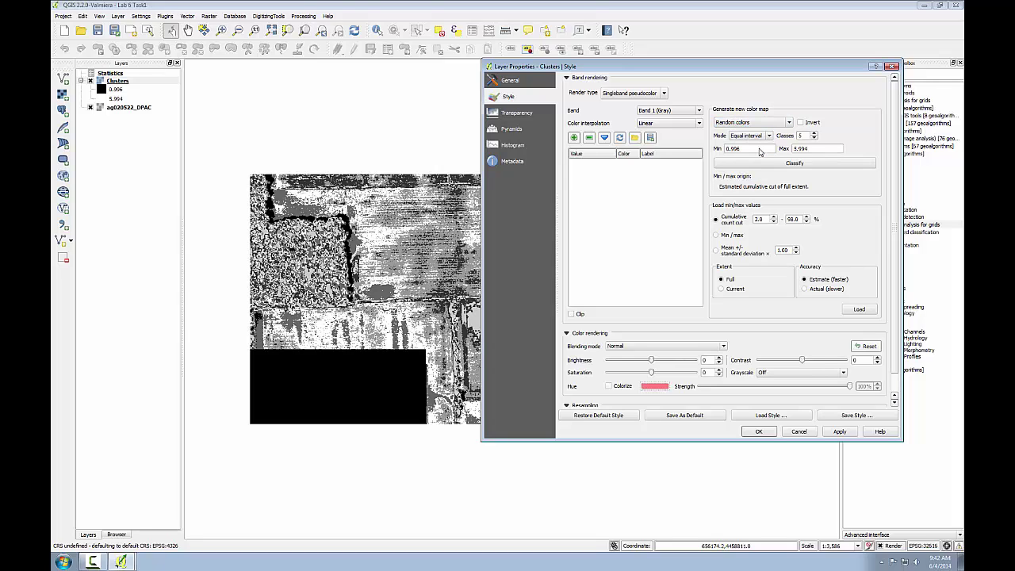
click(814, 137)
click(815, 135)
click(811, 164)
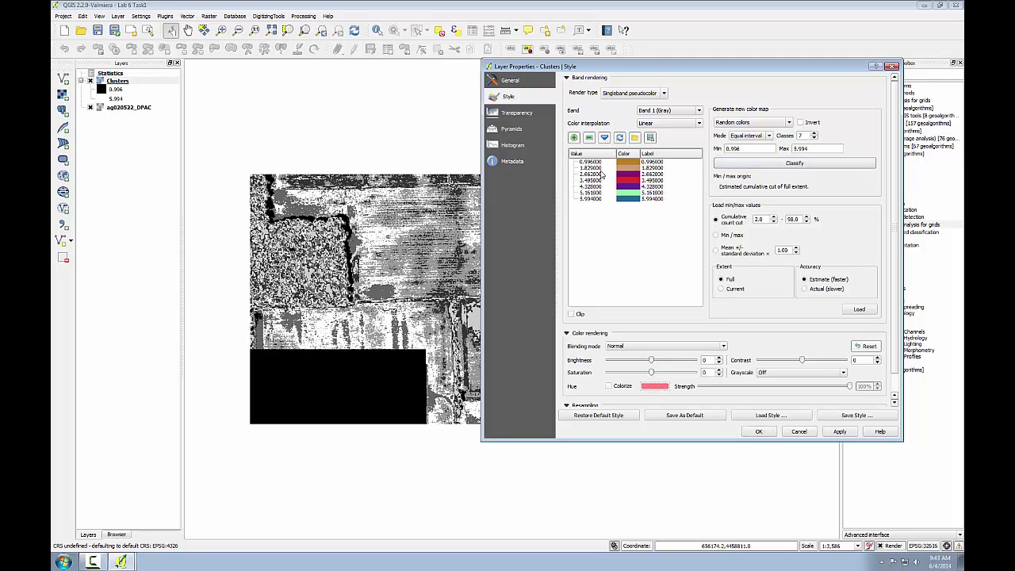
Set the values of the seven color map entries to the whole numbers 1 through 7, in order
click(590, 163)
double_click(590, 164)
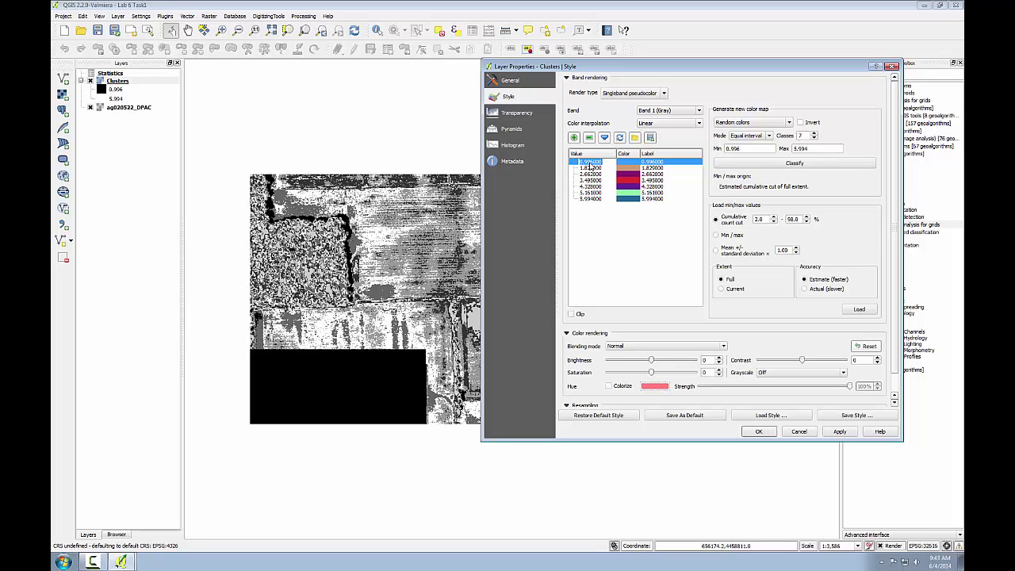
text(1)
double_click(590, 167)
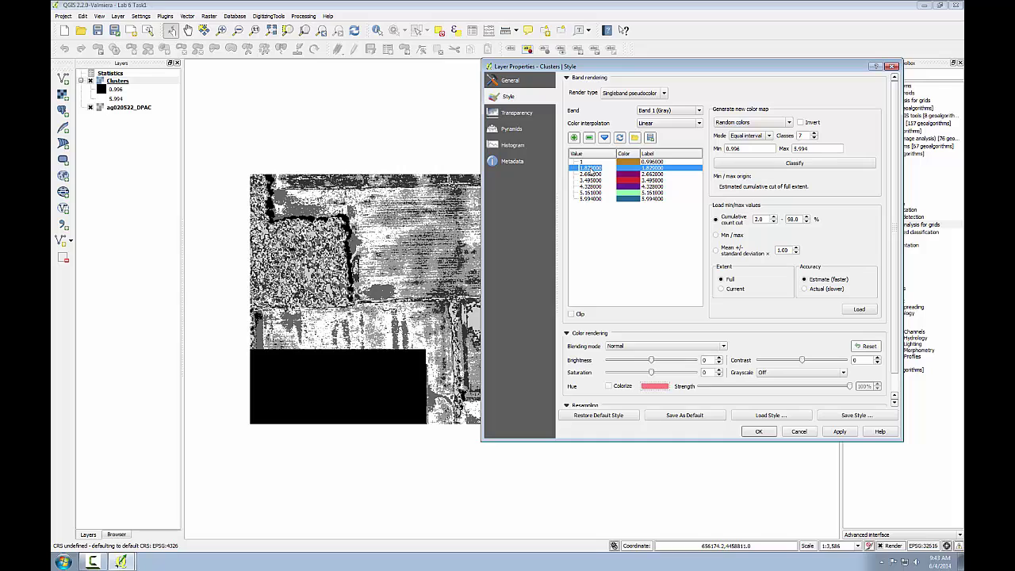
text(2)
double_click(590, 173)
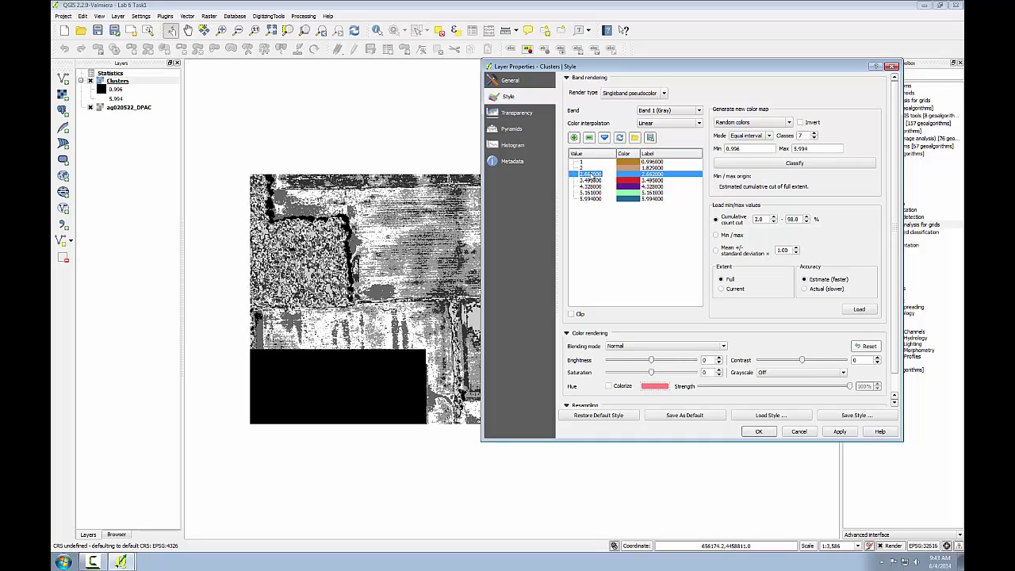
text(3)
double_click(591, 180)
text(4)
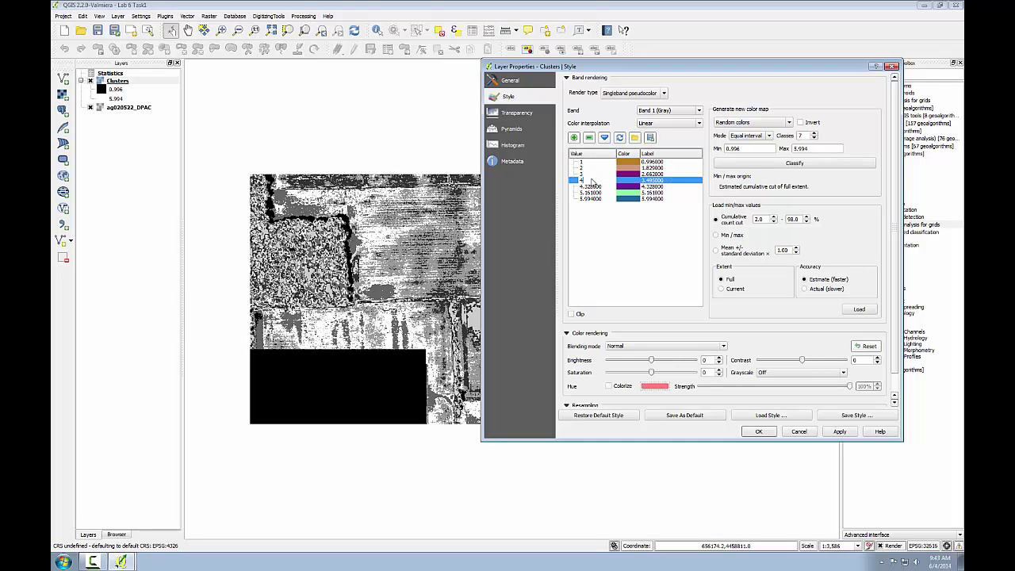
double_click(590, 186)
text(5)
double_click(590, 192)
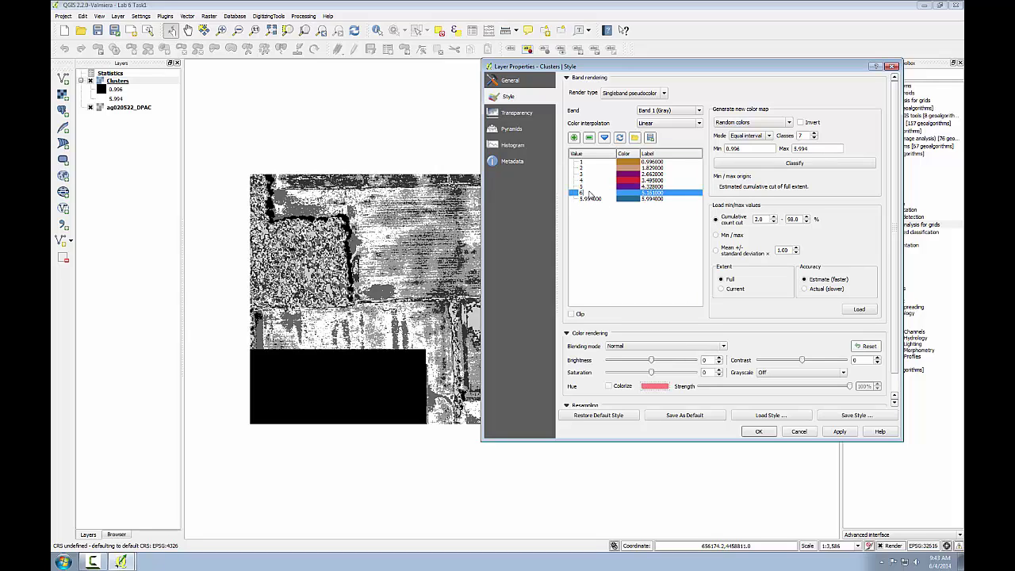
text(6)
double_click(590, 199)
text(7)
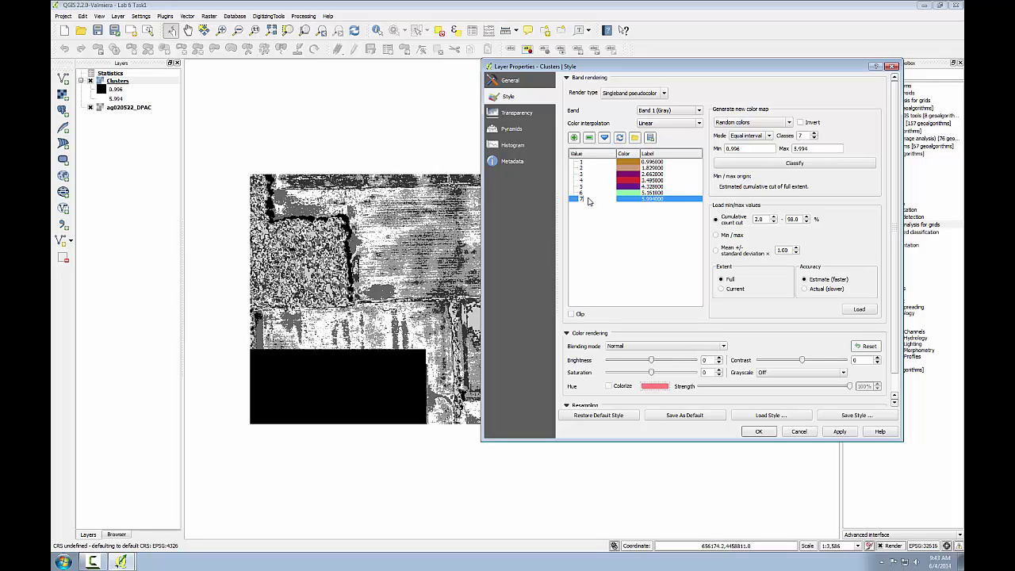
Label the seven color map entries 1 through 7 in order and apply the style to the Clusters layer
double_click(652, 161)
text(1)
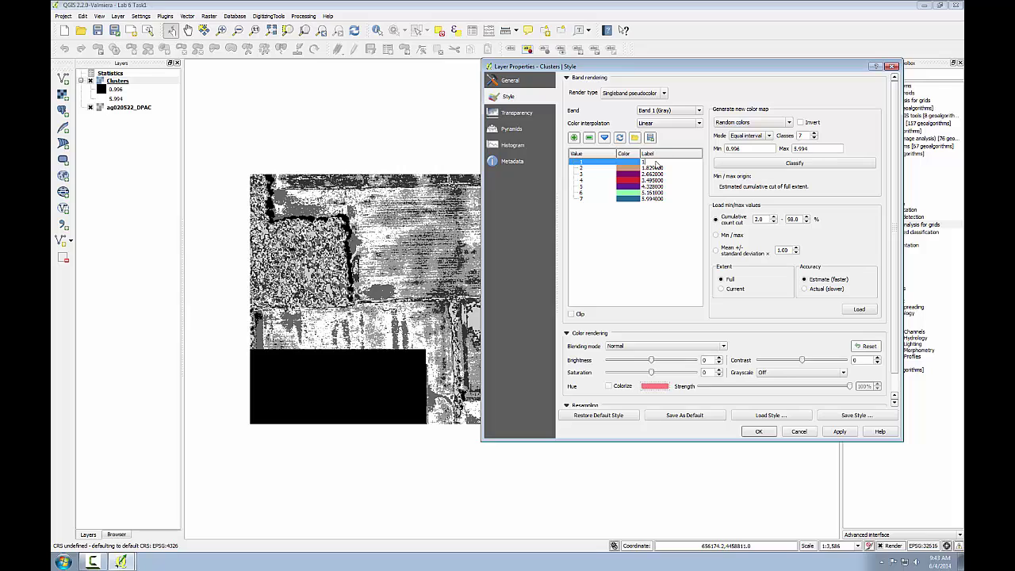
double_click(652, 168)
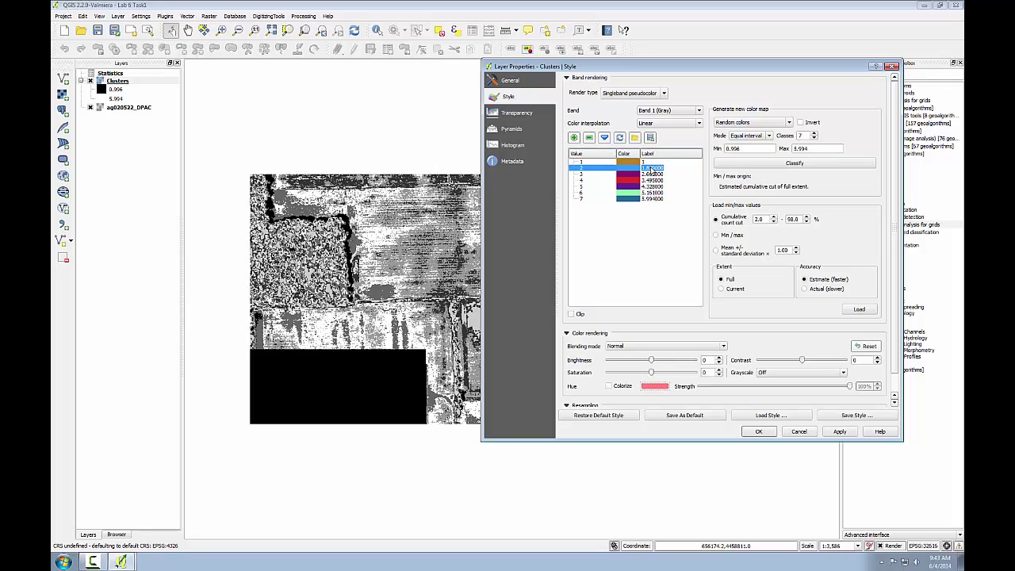
text(2)
double_click(652, 174)
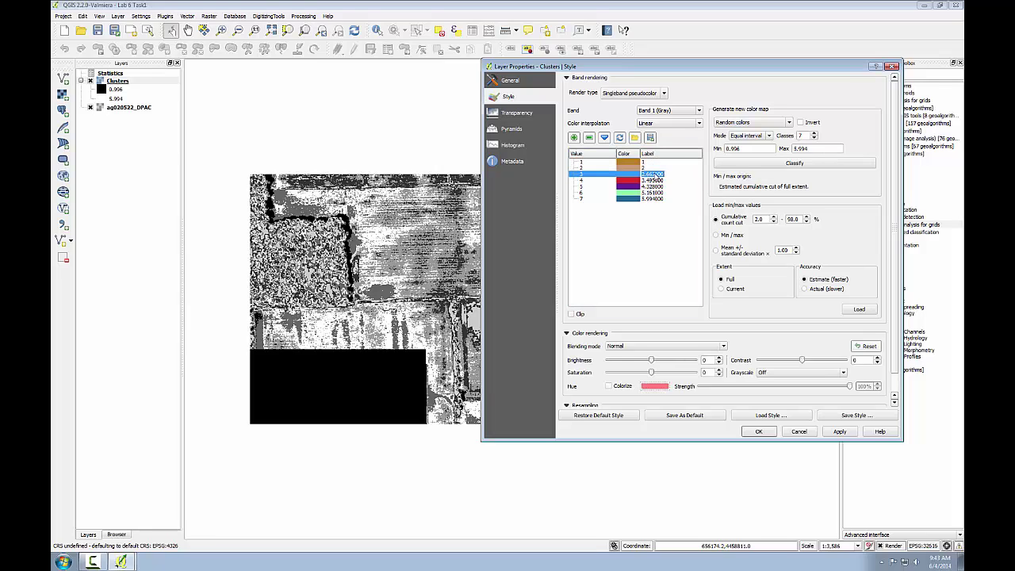
text(3)
double_click(653, 180)
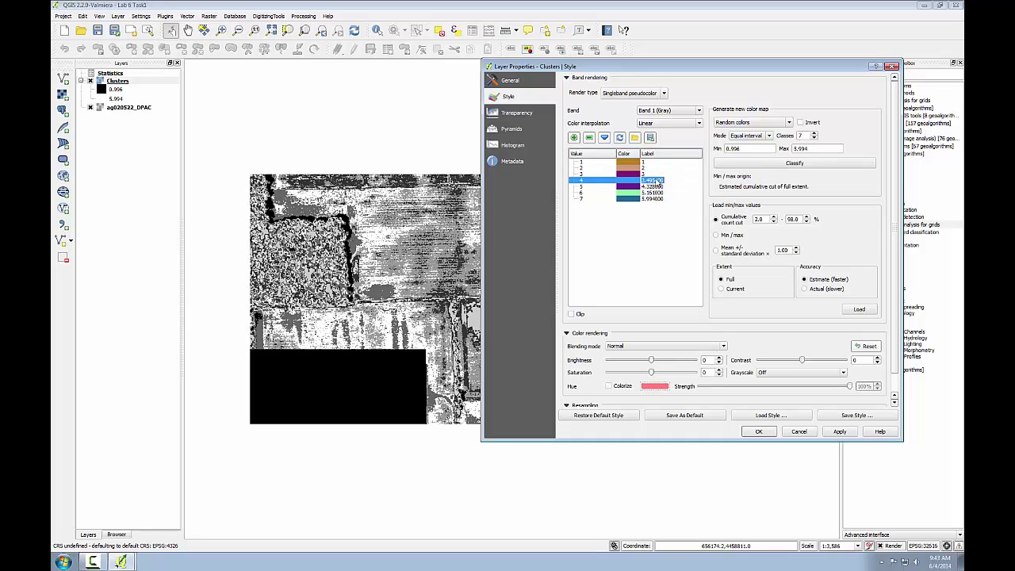
text(4)
double_click(652, 186)
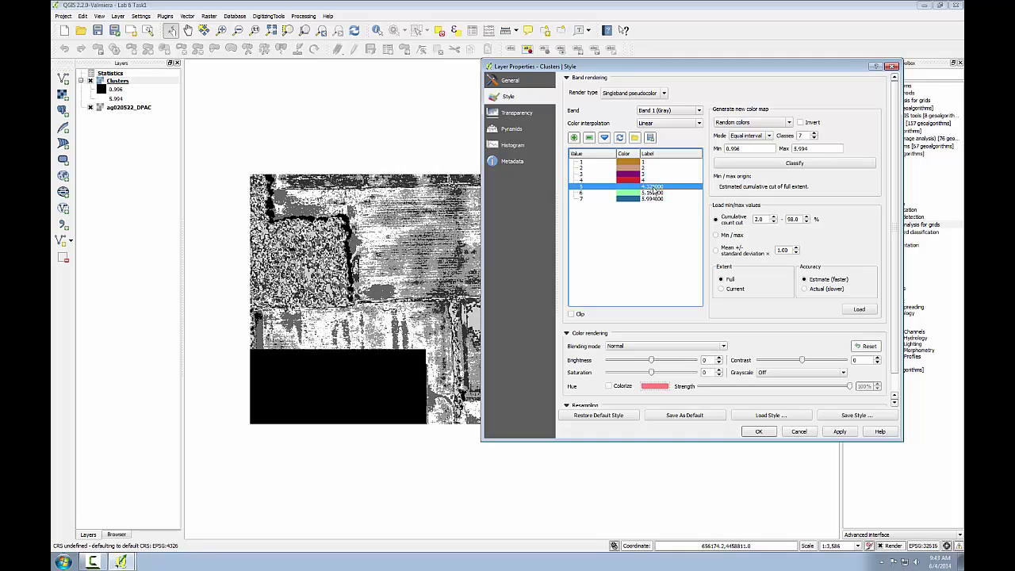
text(5)
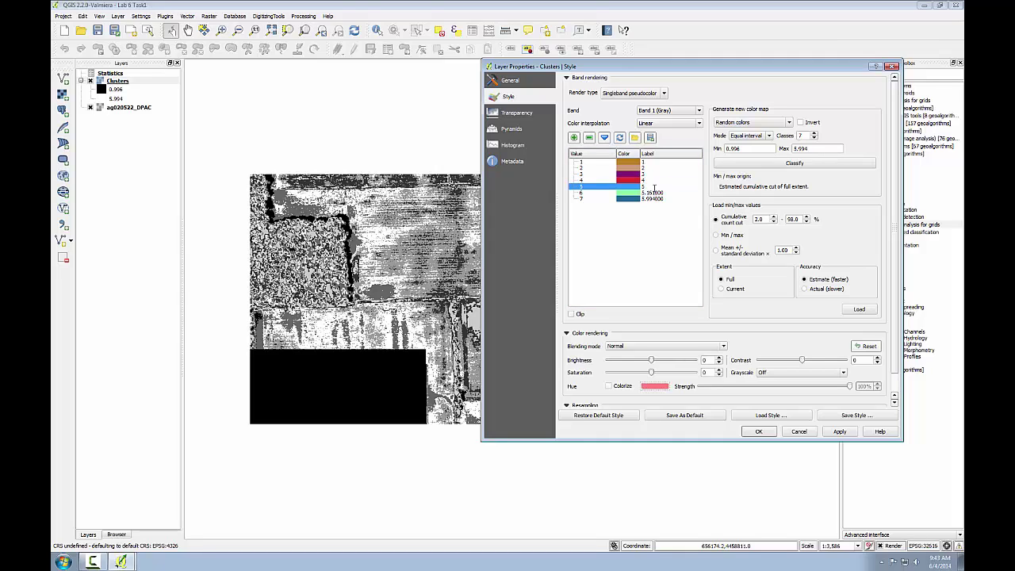
double_click(655, 193)
text(6)
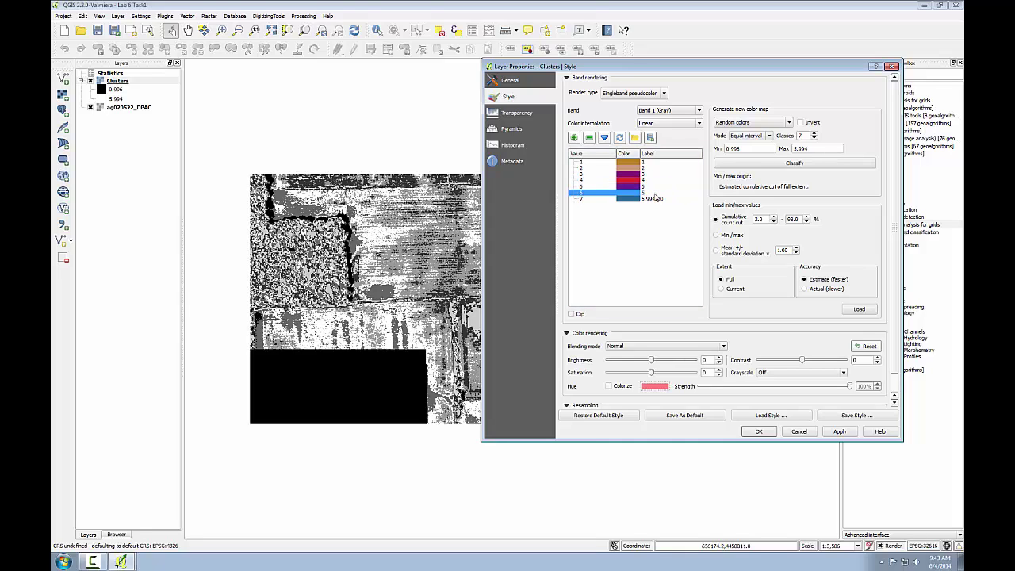
double_click(652, 199)
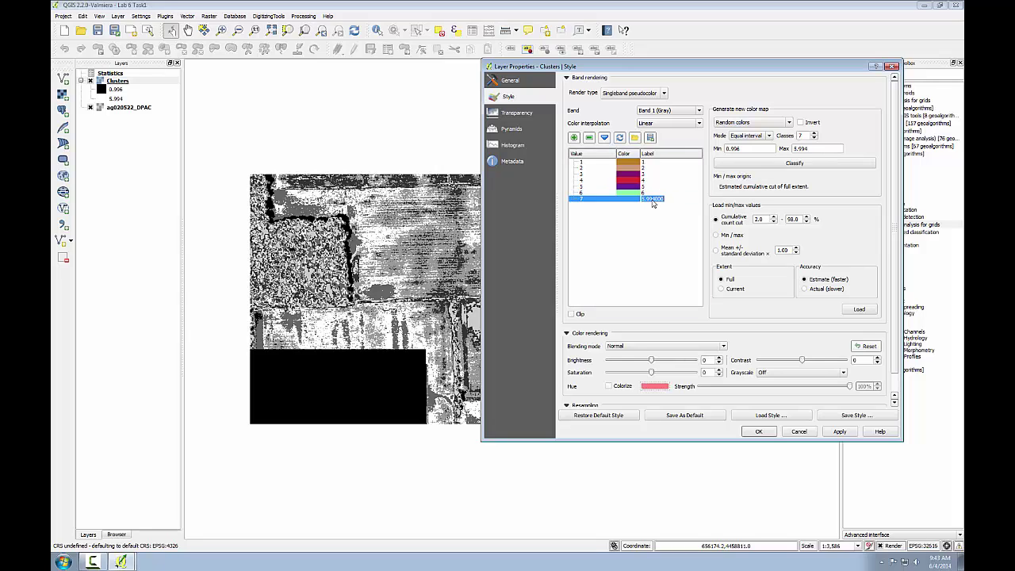
text(7)
click(757, 432)
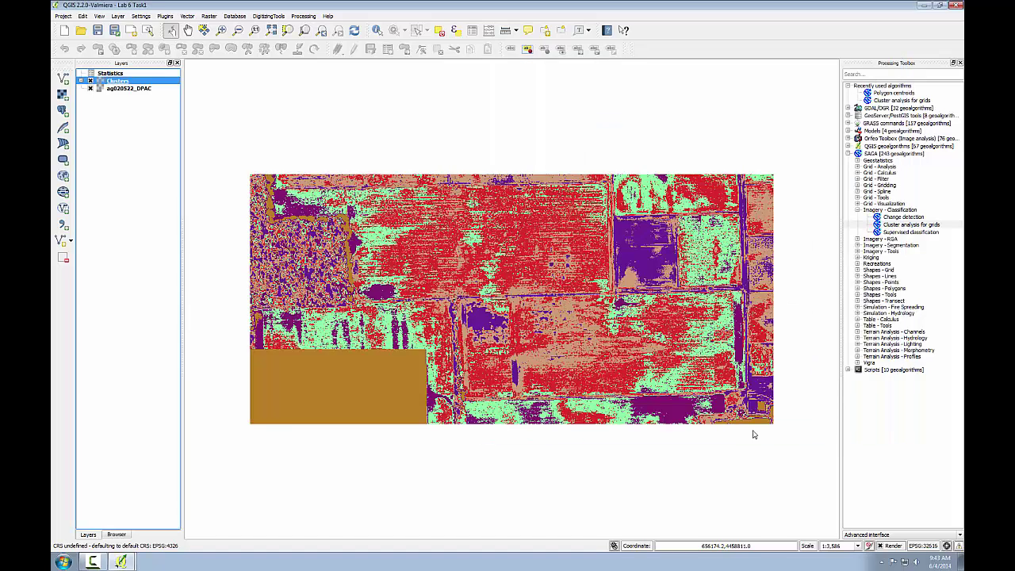
Expand the Clusters layer's legend and open the attribute table of the Statistics layer
click(82, 82)
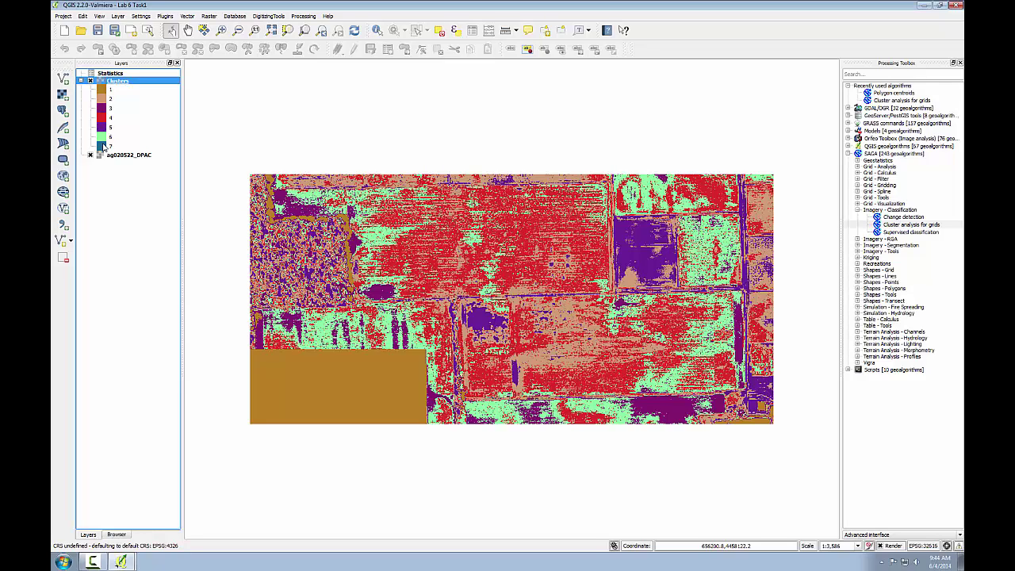
right_click(102, 75)
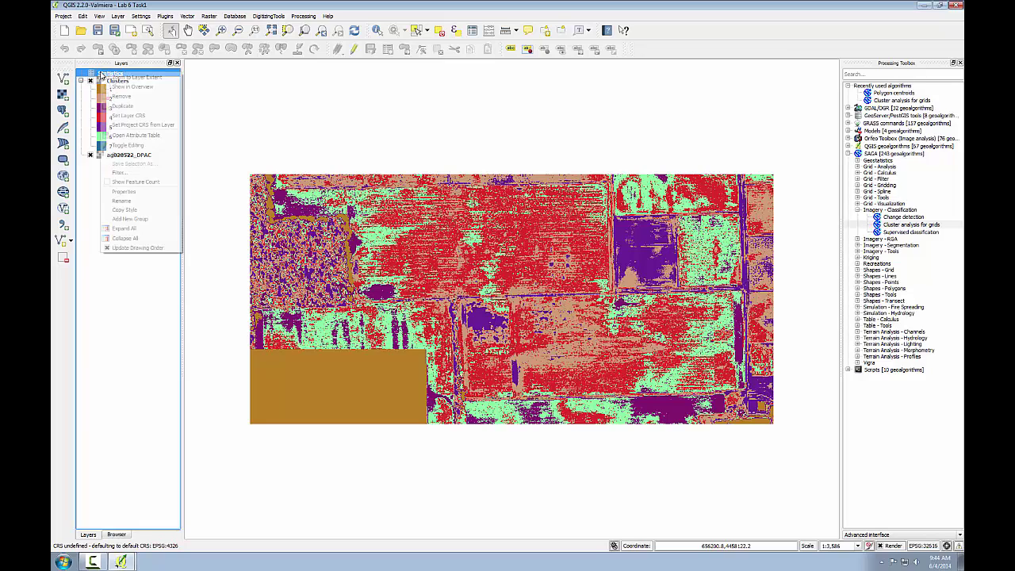
click(116, 135)
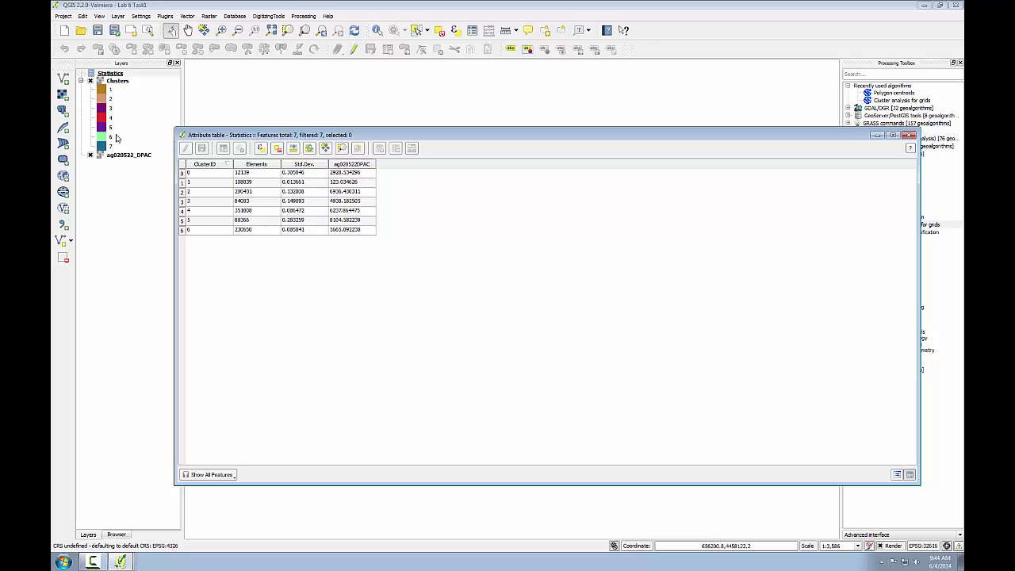